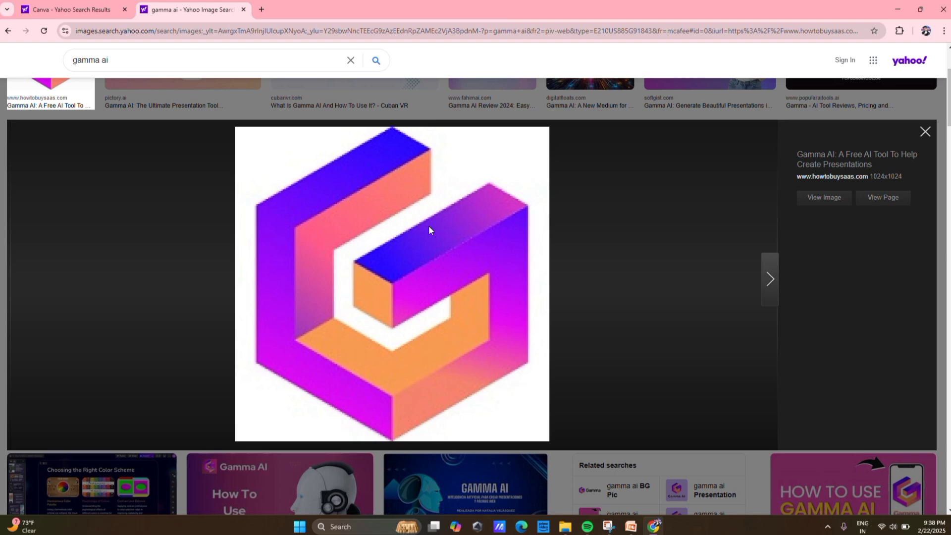
Open the Canva website from the Yahoo search results and create a new blank presentation.
left_click(114, 11)
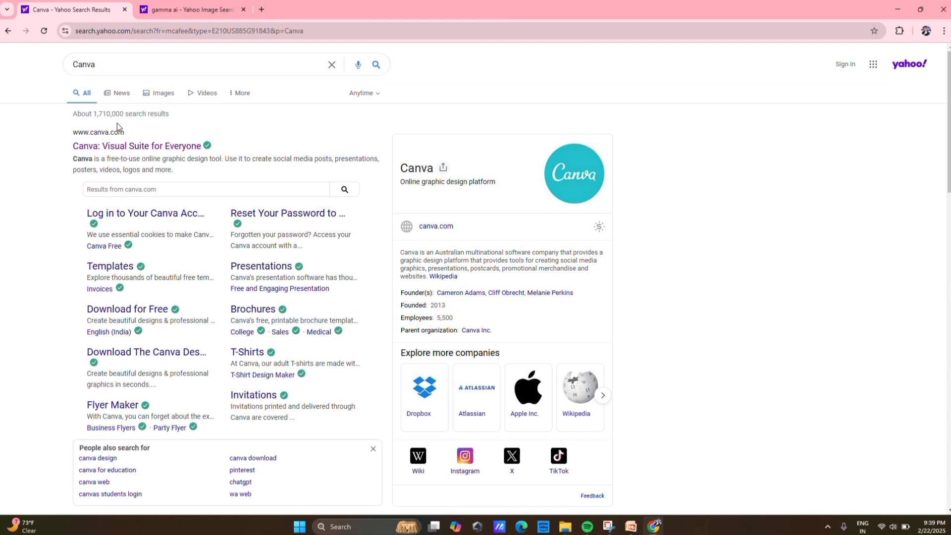
left_click(180, 145)
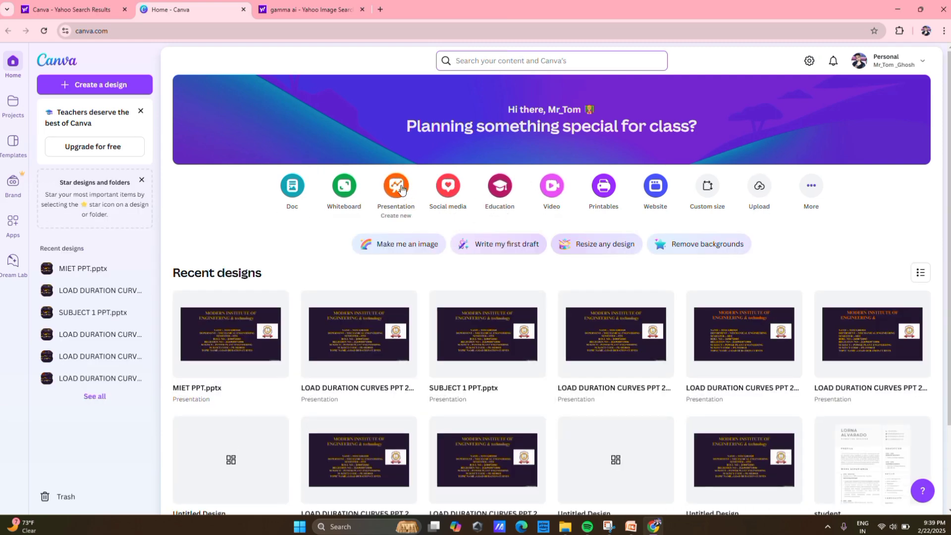
left_click(399, 185)
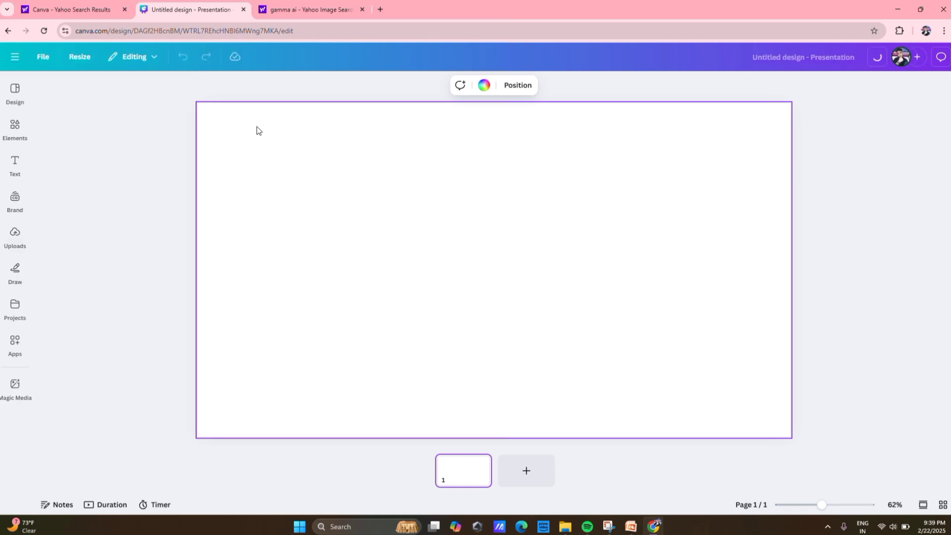
Upload the PowerPoint file Understanding-Maintenance-Audits-A-Comprehensive-Guide from the Downloads folder.
left_click(44, 58)
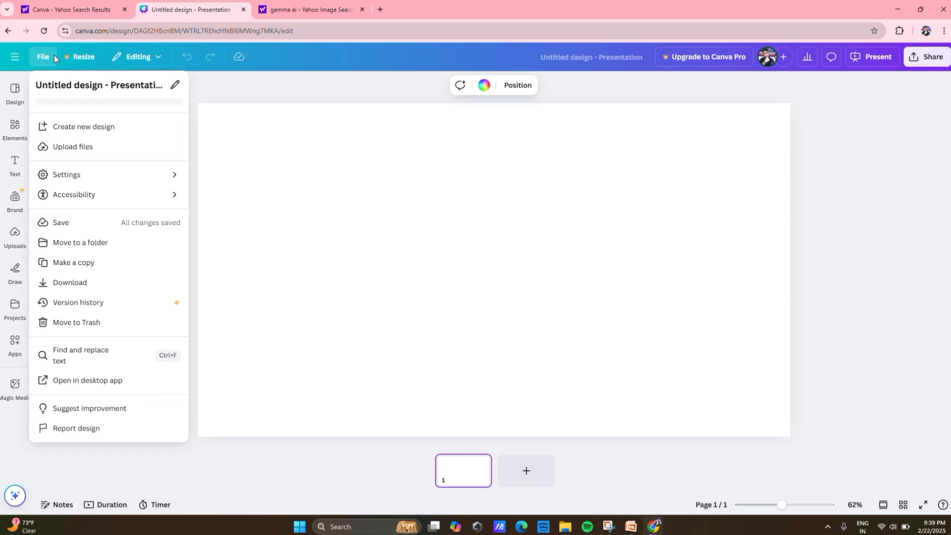
left_click(97, 160)
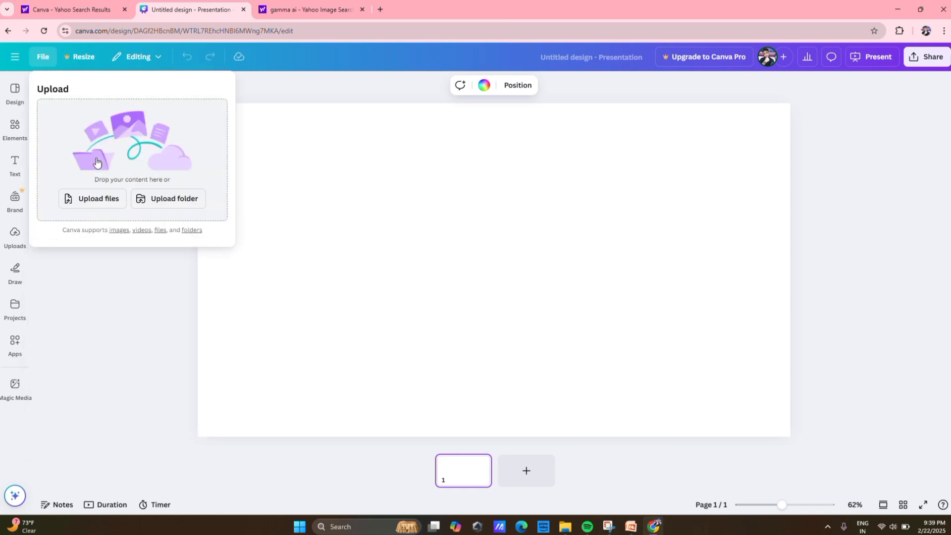
left_click(105, 198)
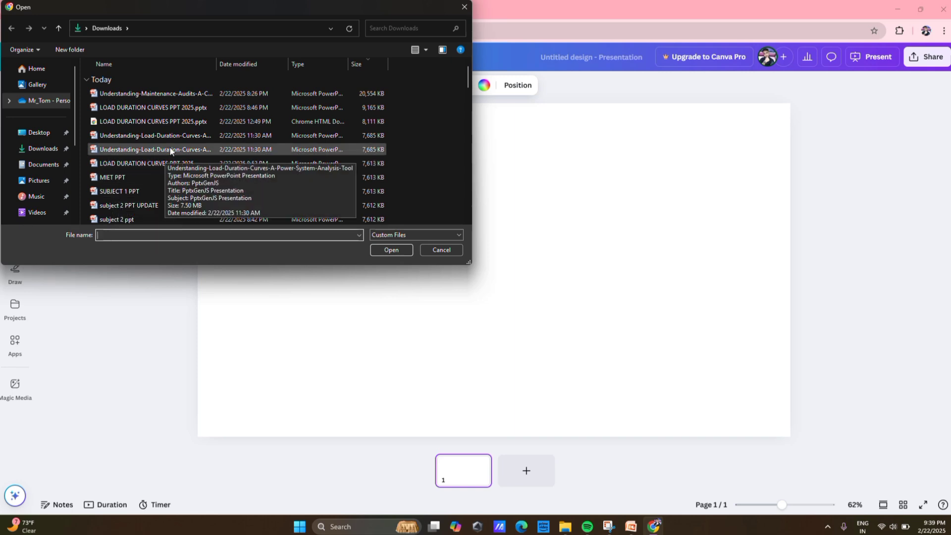
left_click(181, 95)
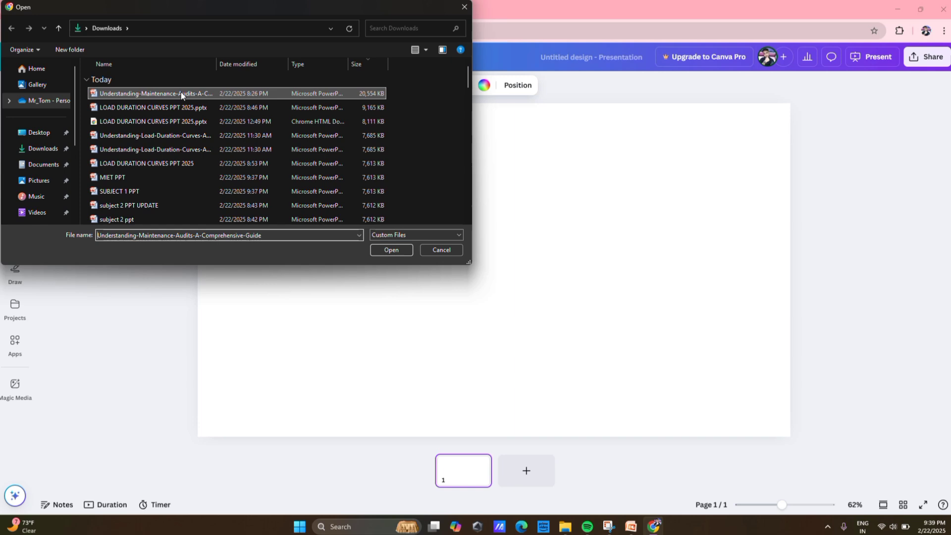
double_click(181, 94)
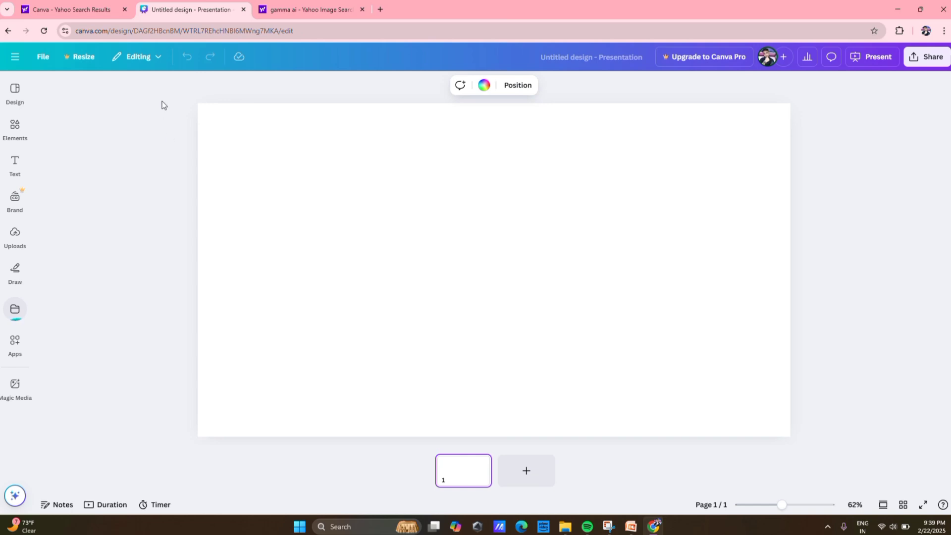
Open the uploaded Understanding-Maintenance-Audits design from the projects in a new tab.
left_click(17, 313)
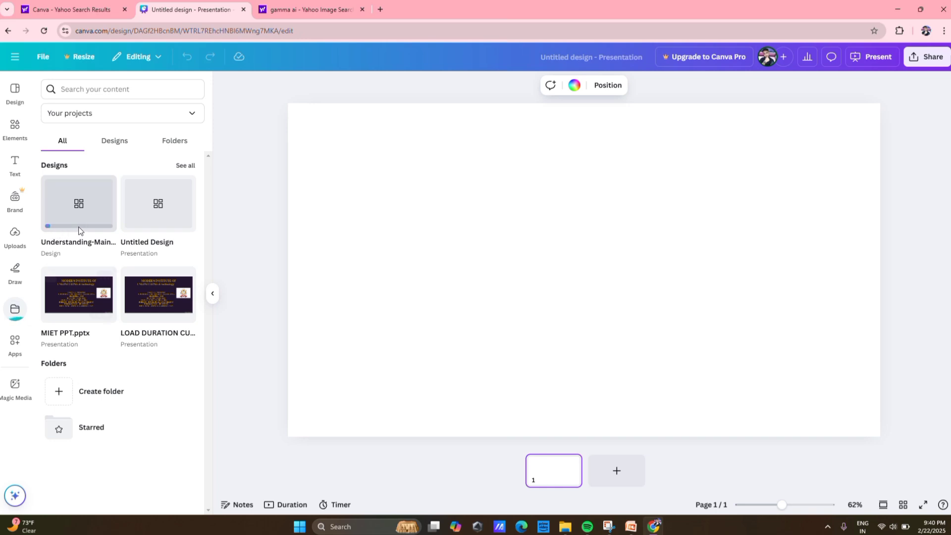
mouse_move(114, 197)
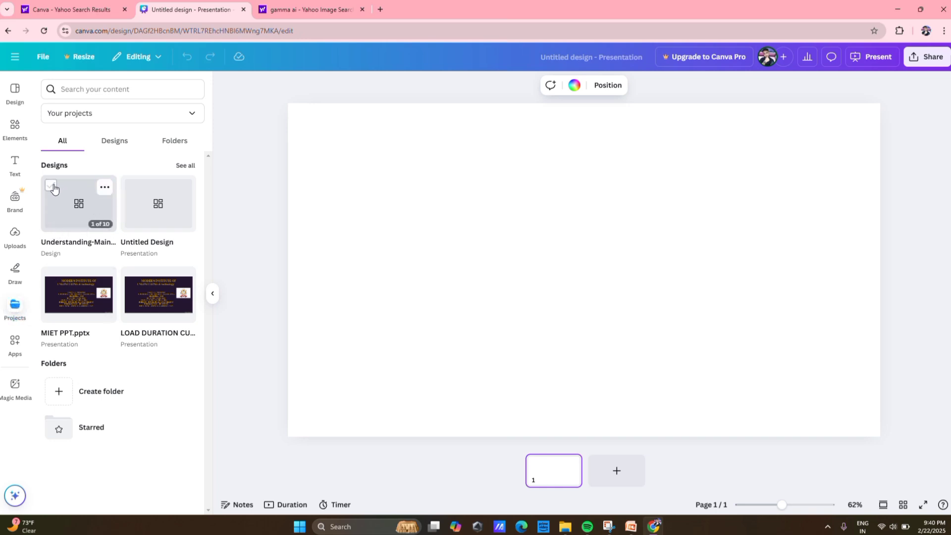
left_click(106, 191)
left_click(106, 190)
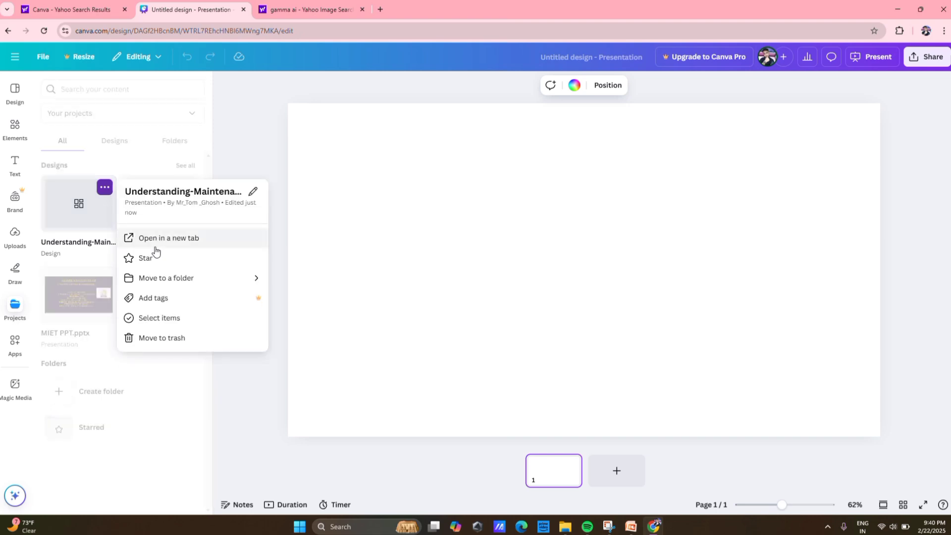
left_click(188, 241)
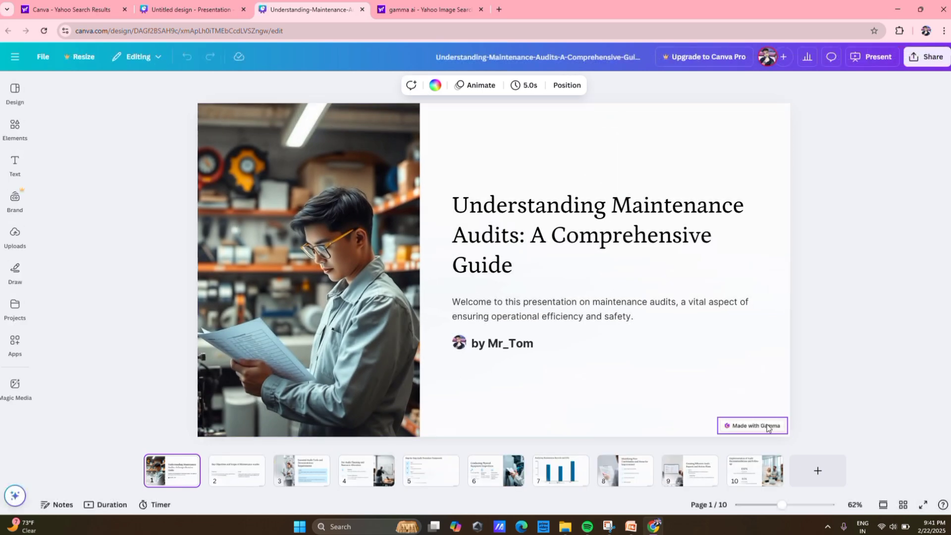
Delete the "Made with Gamma" badge from pages 1, 2 and 3 of the maintenance audits presentation.
left_click(767, 428)
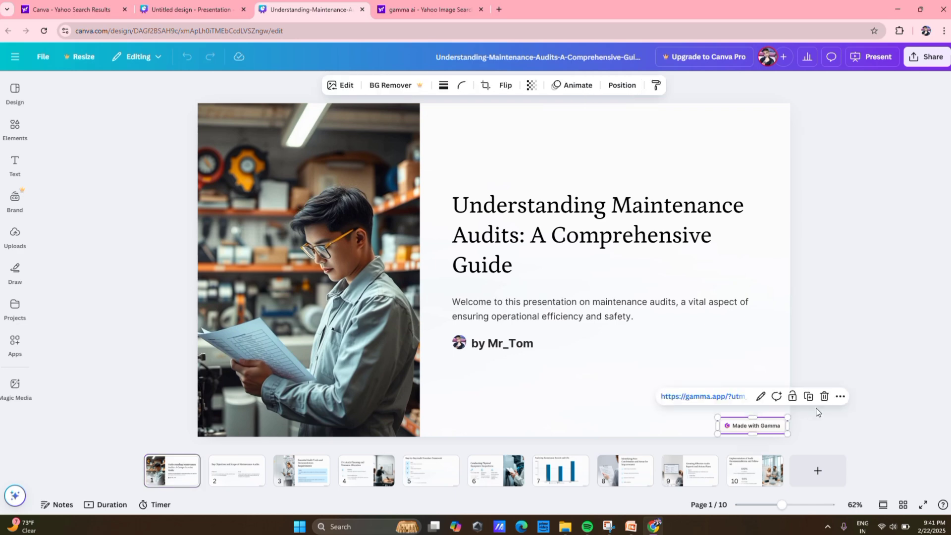
left_click(824, 396)
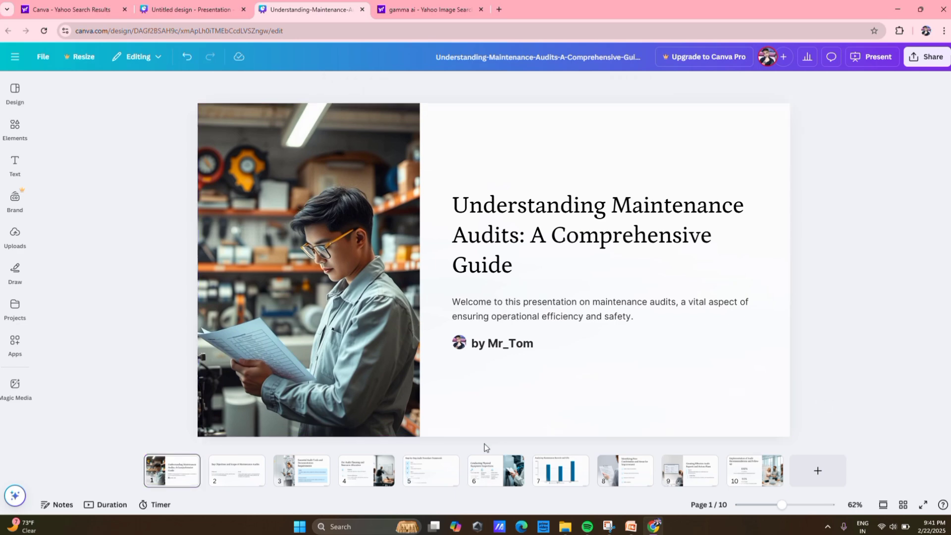
left_click(258, 471)
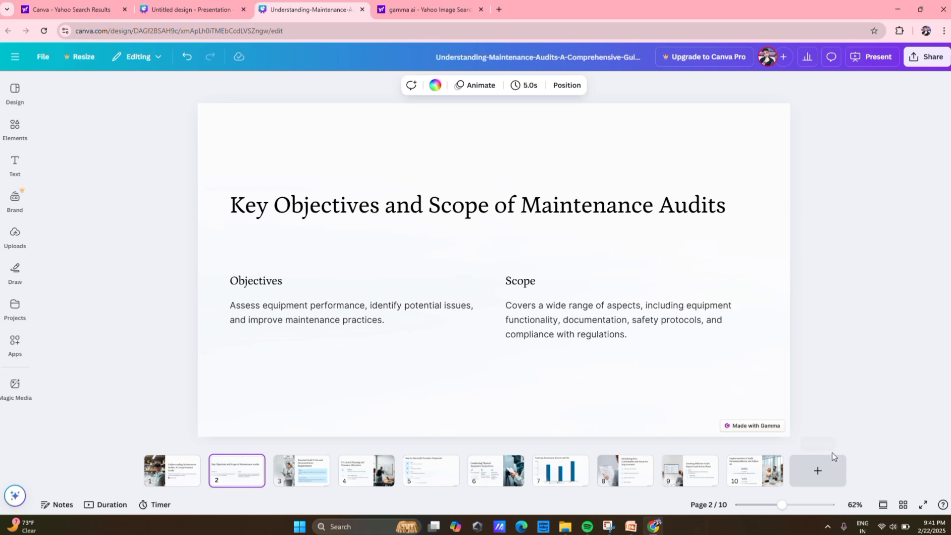
left_click(755, 430)
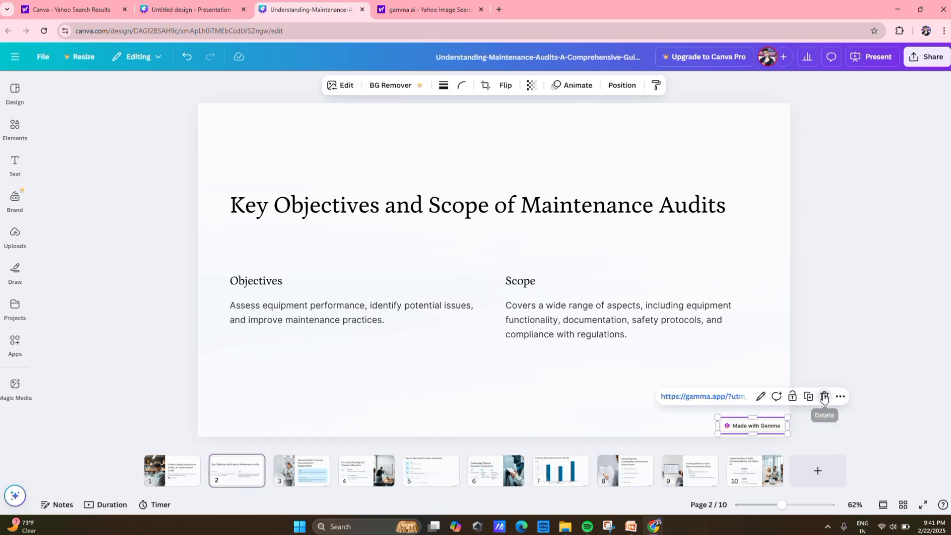
left_click(824, 397)
left_click(317, 471)
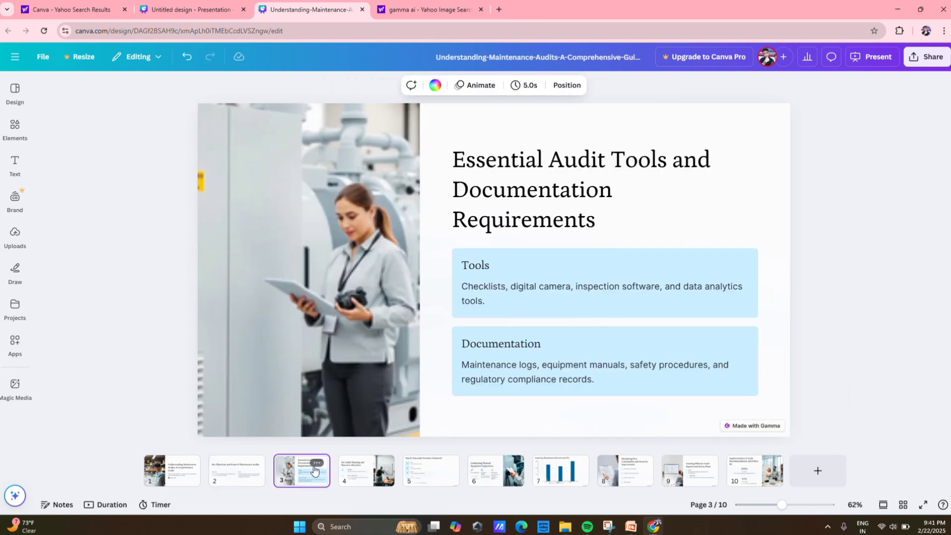
left_click(751, 426)
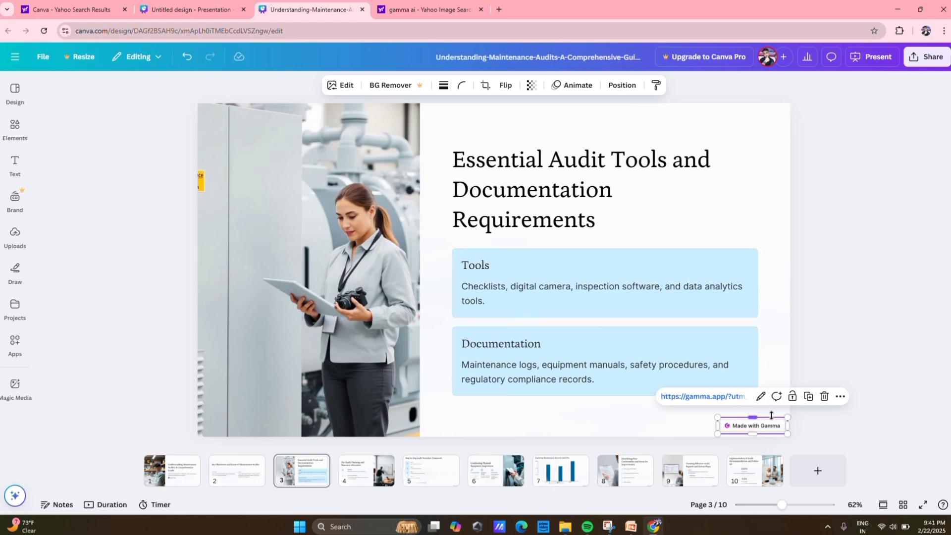
left_click(823, 397)
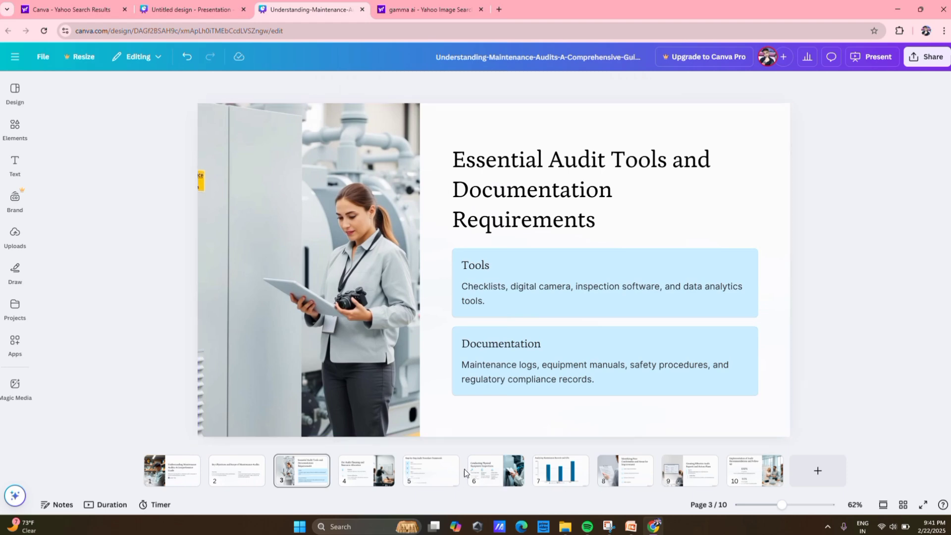
Delete the "Made with Gamma" badge from page 5 and from the chart page 7.
left_click(428, 468)
left_click(750, 426)
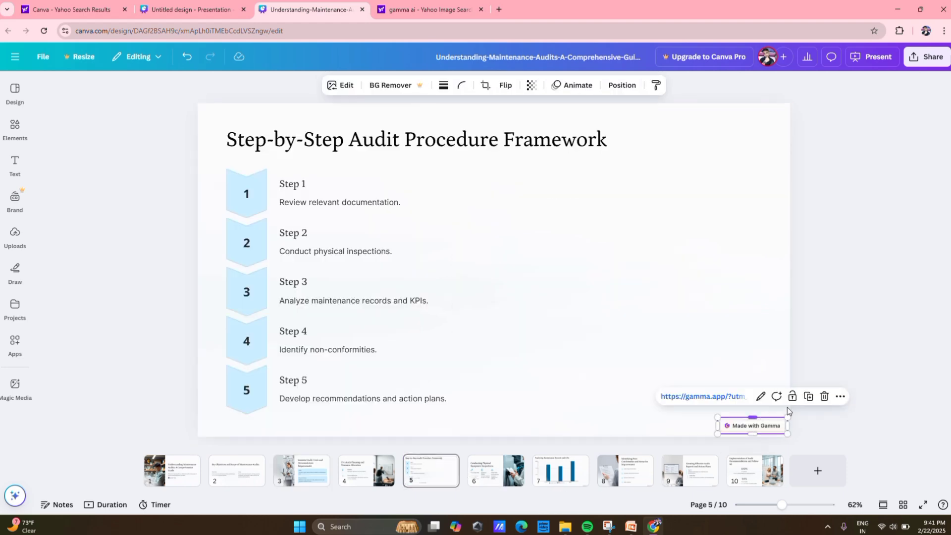
left_click(826, 397)
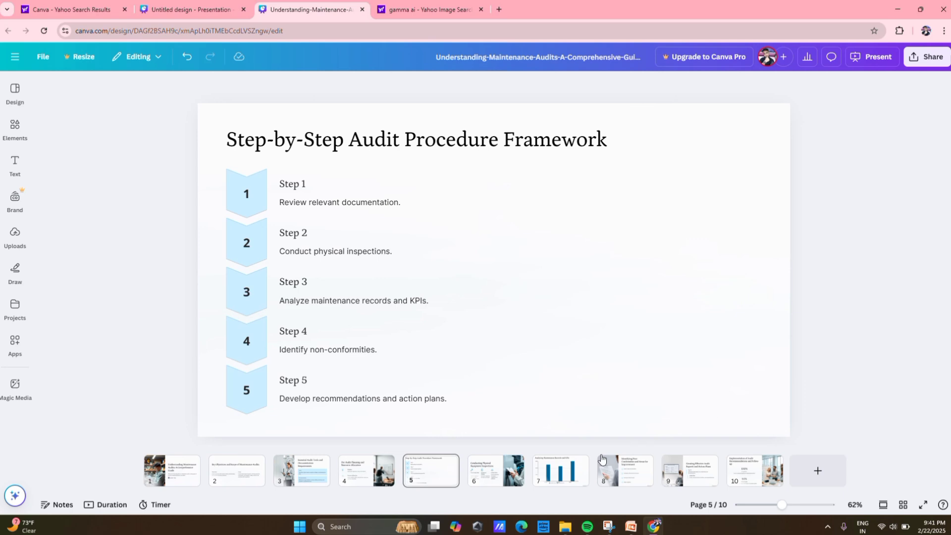
left_click(560, 470)
left_click(751, 430)
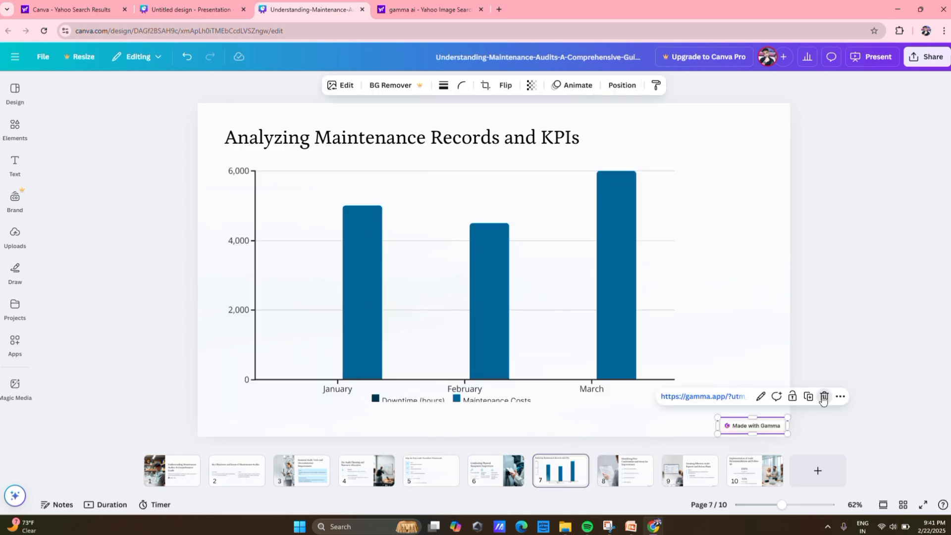
left_click(823, 397)
Remove the "Made with Gamma" badge from pages 8 and 9.
left_click(644, 476)
left_click(753, 424)
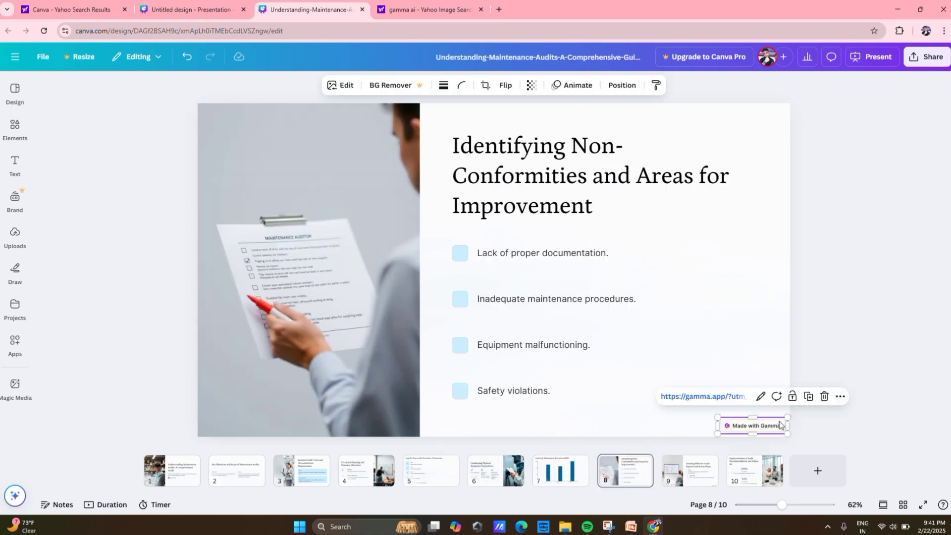
left_click(825, 394)
left_click(690, 471)
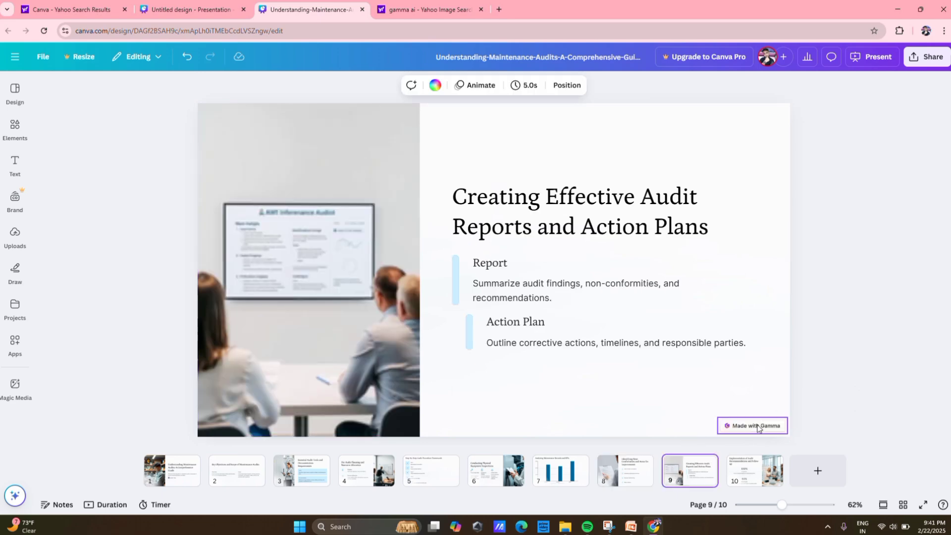
left_click(763, 424)
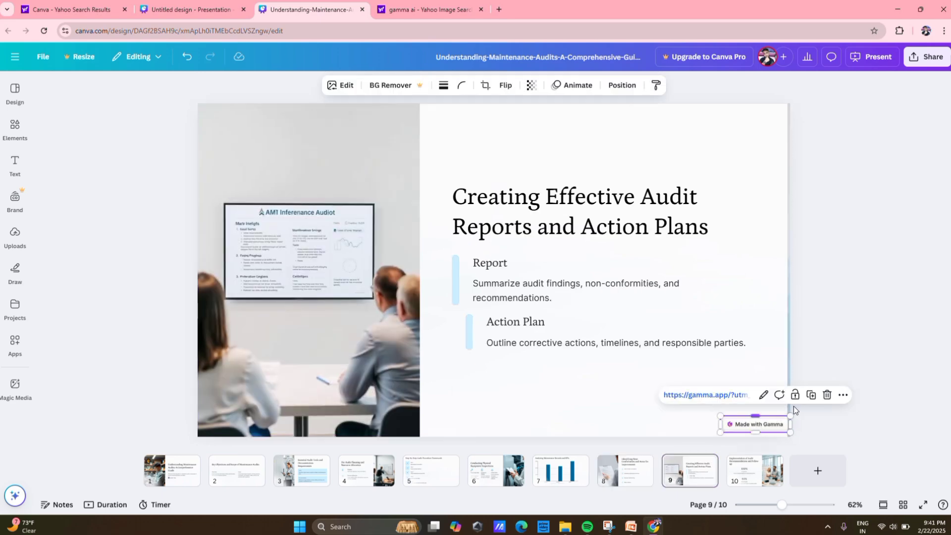
left_click(826, 394)
Check pages 10 back to 5 for any remaining "Made with Gamma" badges.
left_click(738, 479)
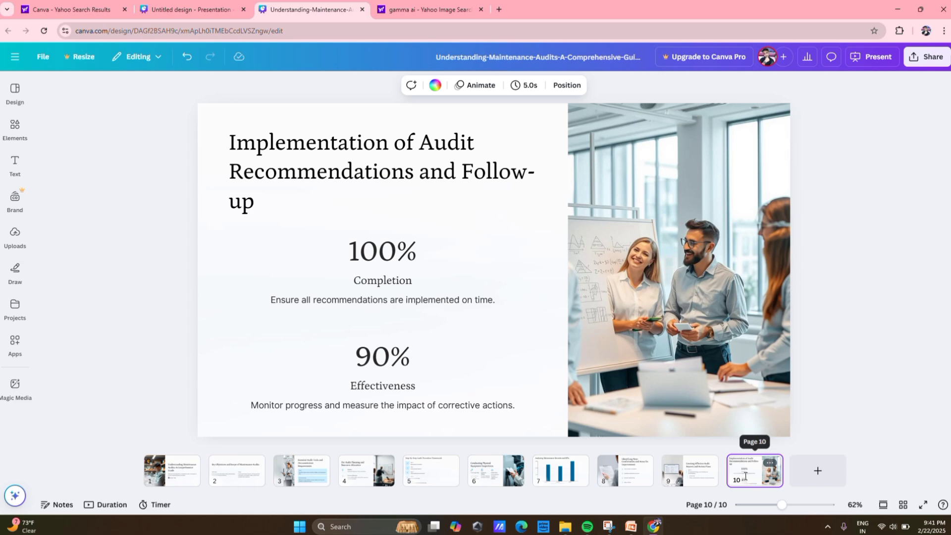
left_click(689, 481)
left_click(634, 483)
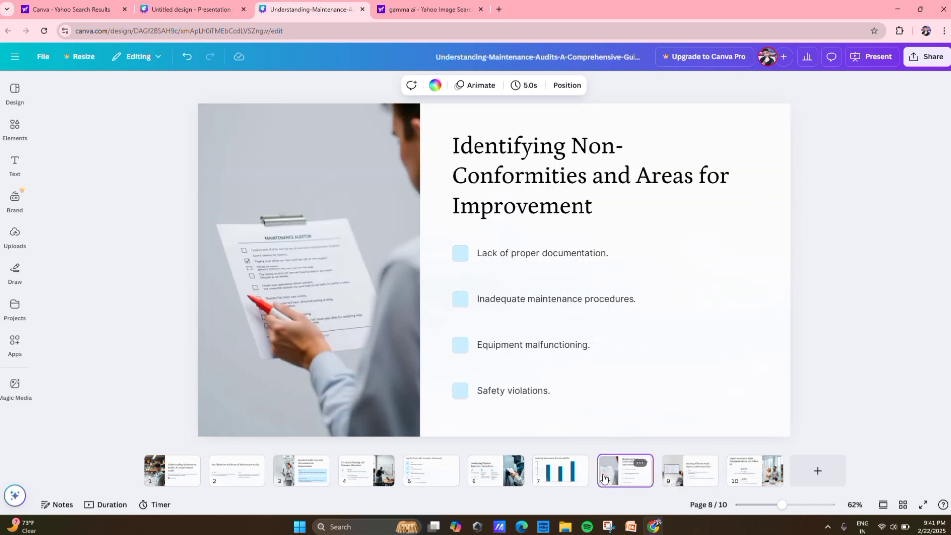
left_click(564, 471)
left_click(492, 466)
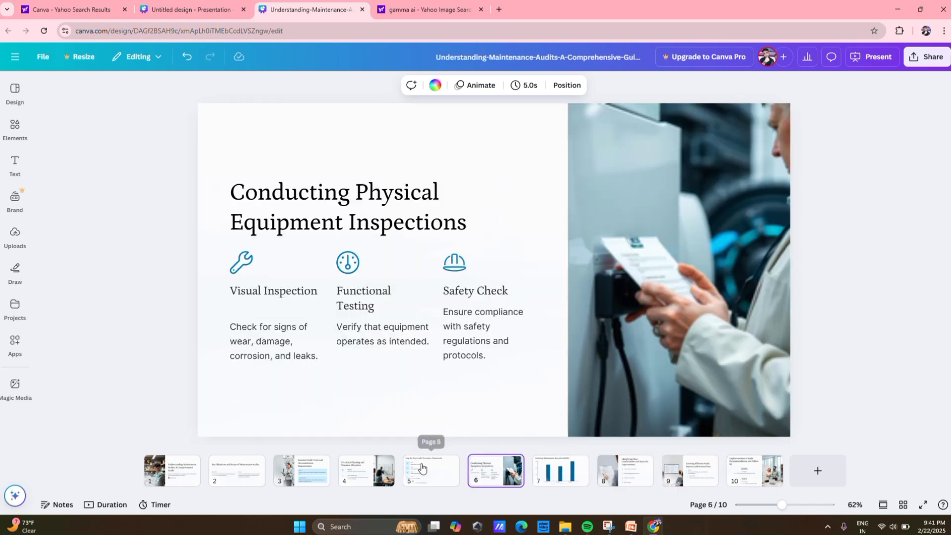
left_click(421, 468)
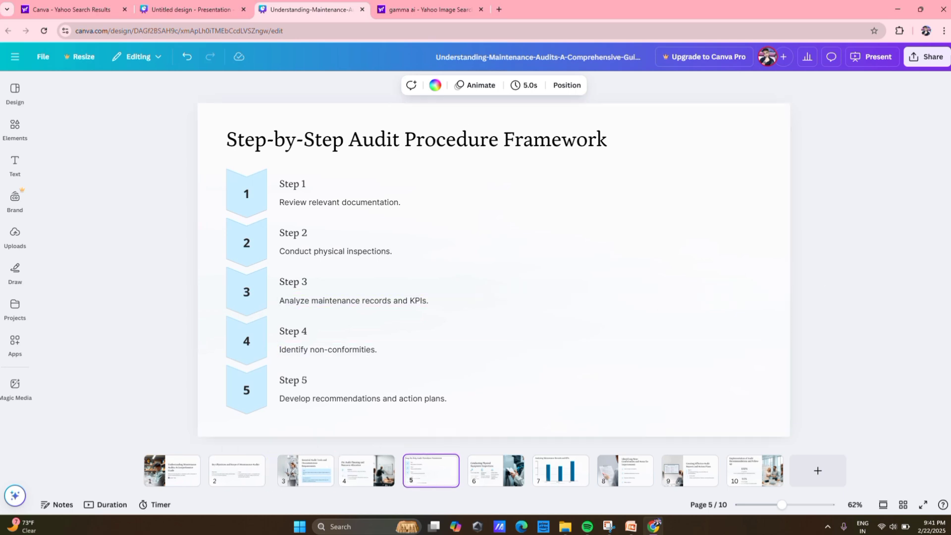
Download pages 1–10 of the design as a PPTX file.
left_click(913, 58)
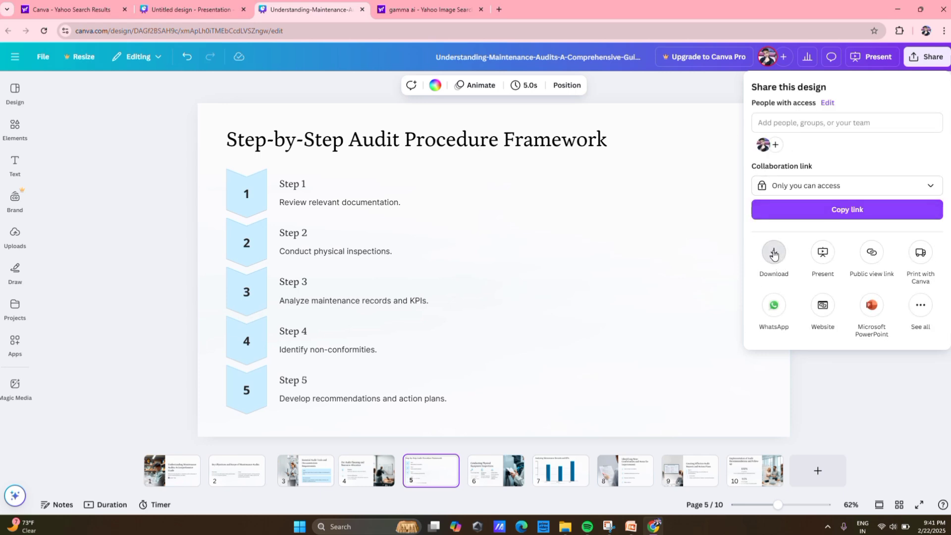
left_click(774, 253)
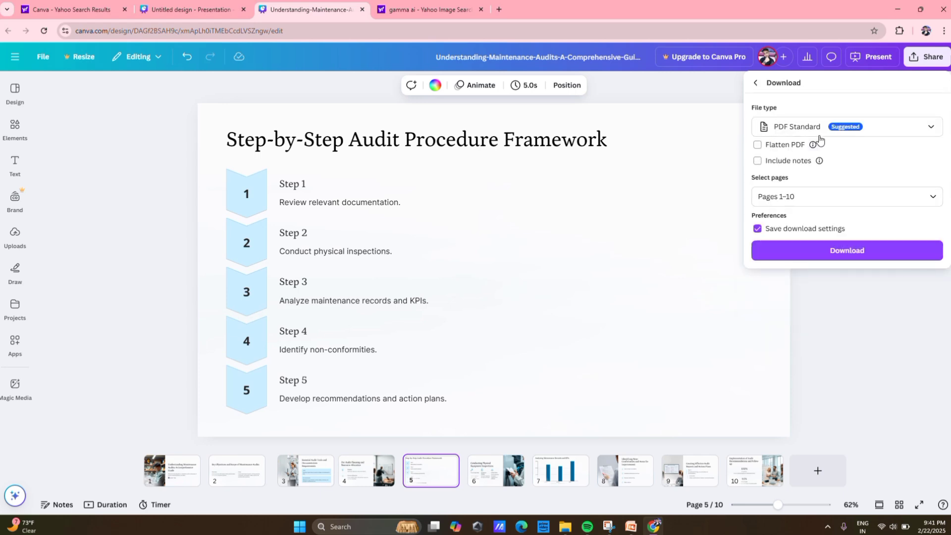
left_click(915, 130)
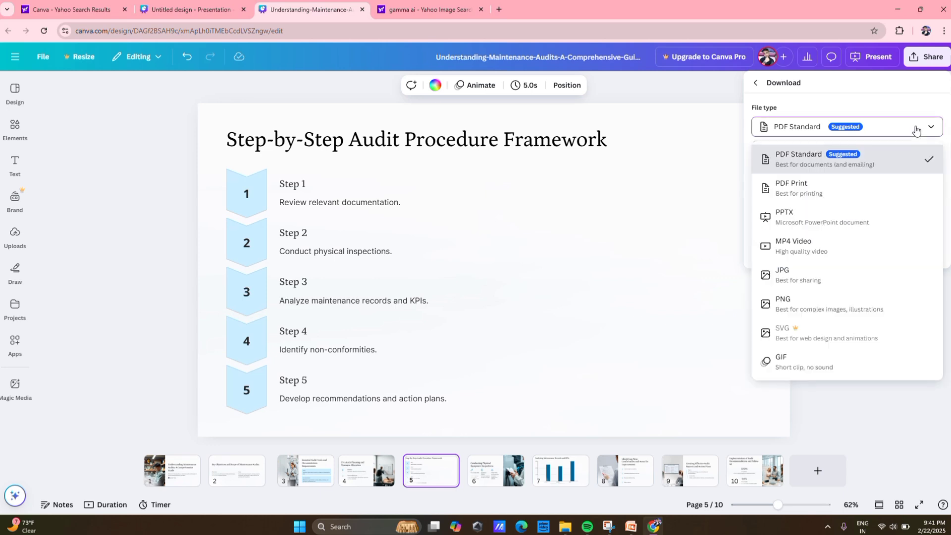
left_click(791, 222)
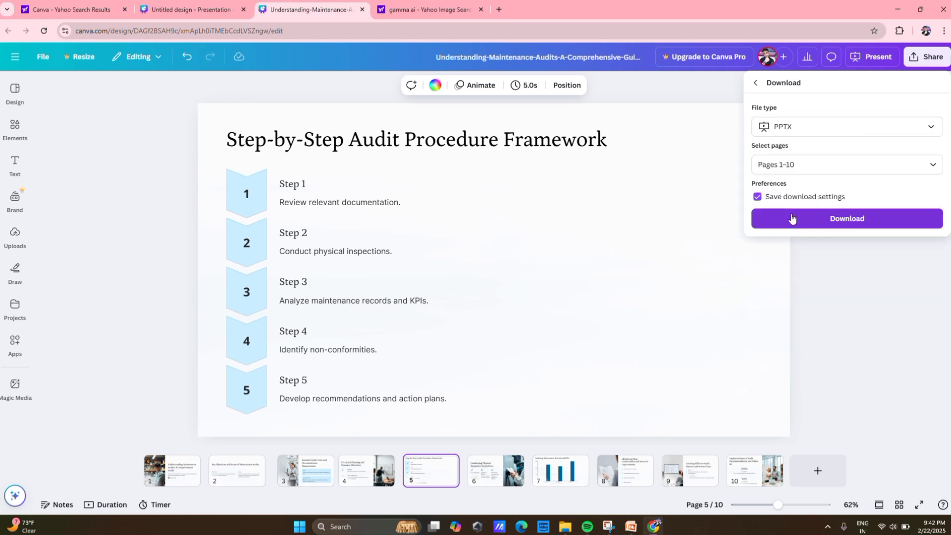
left_click(832, 222)
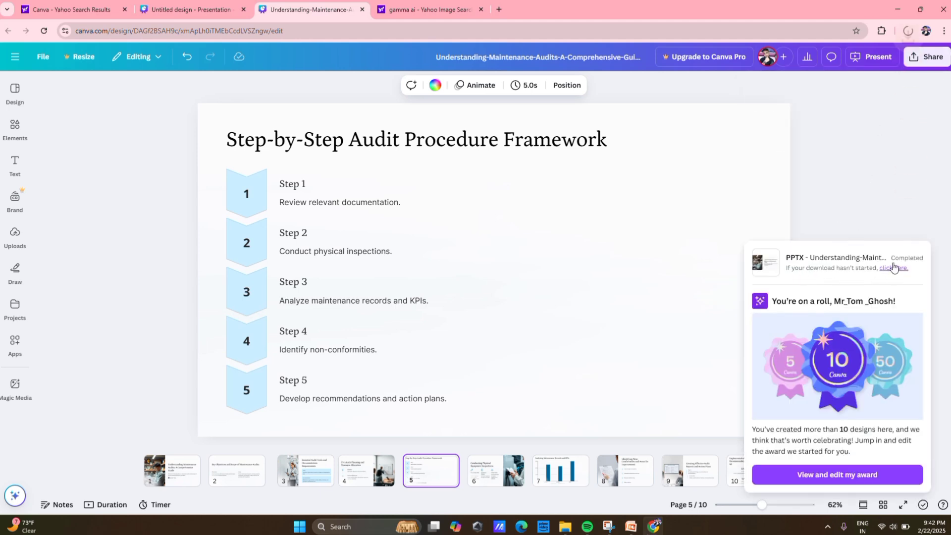
Open the downloaded PPTX in PowerPoint and look through its slides for leftover Gamma badges.
left_click(910, 31)
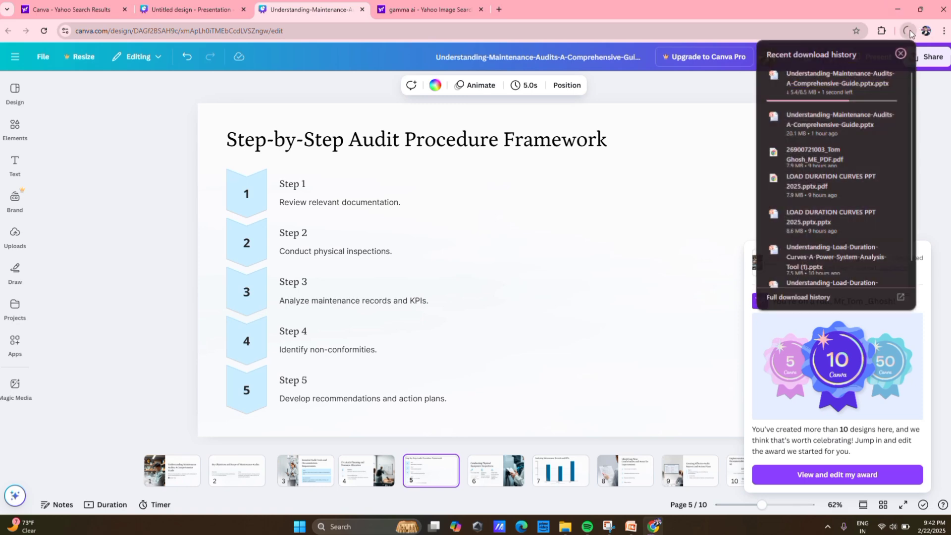
left_click(822, 92)
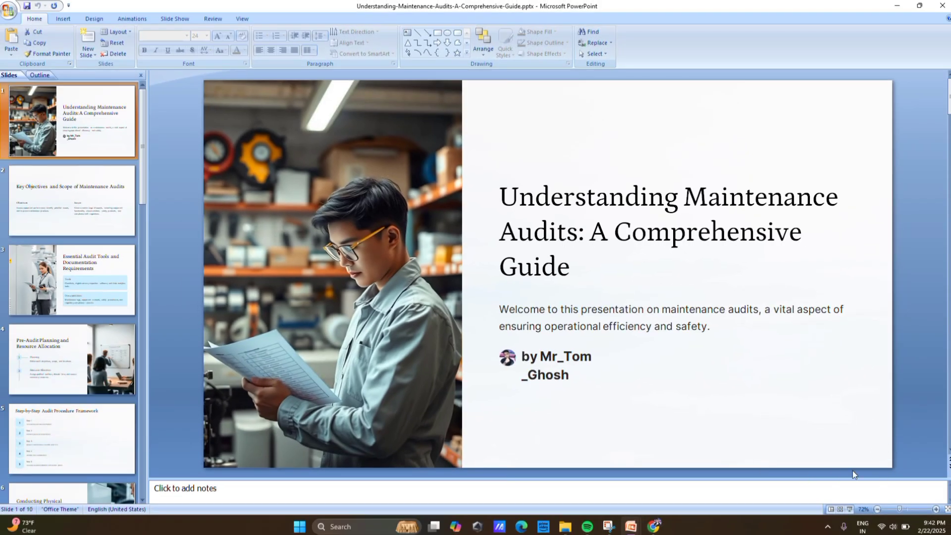
scroll(117, 230, "down", 2)
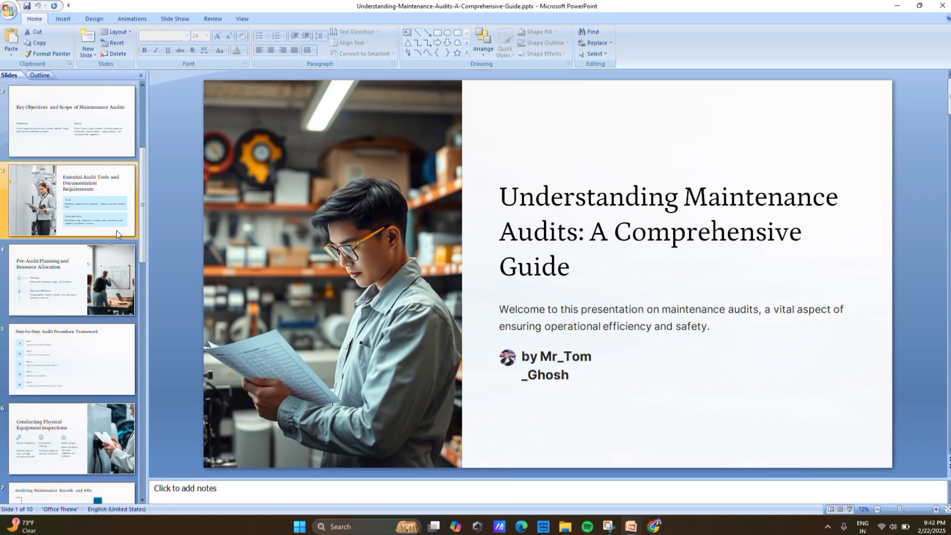
left_click(105, 220)
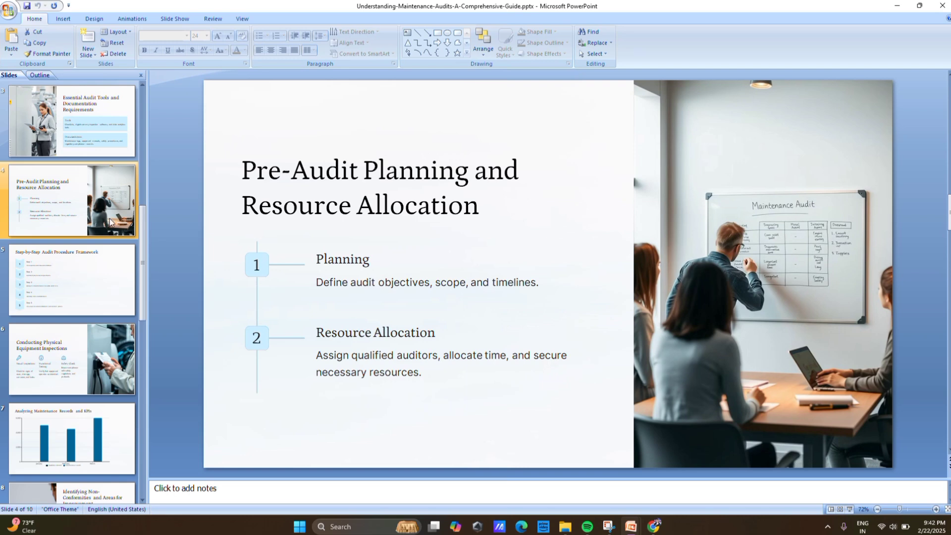
left_click(112, 263)
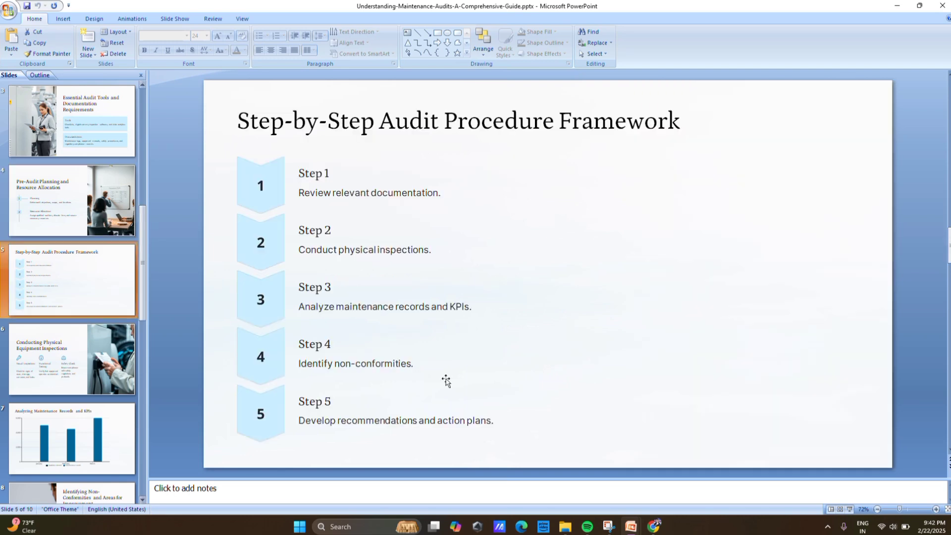
scroll(774, 389, "down", 2)
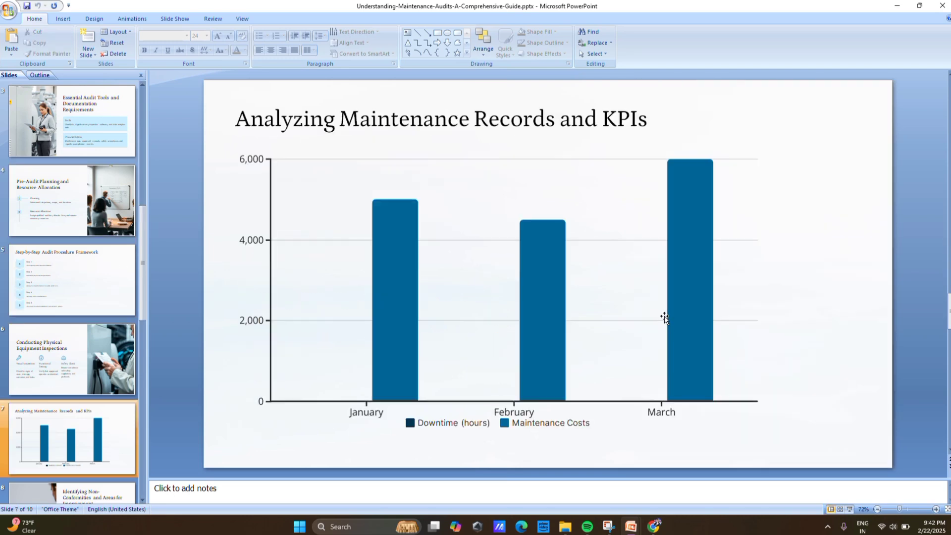